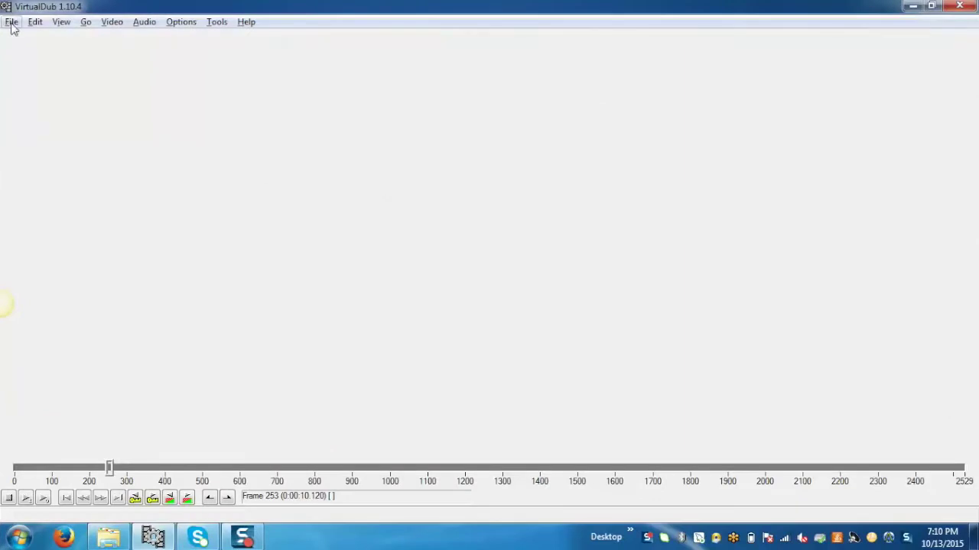
Step: Open VirtualDub's File menu to start loading a video
left_click(11, 23)
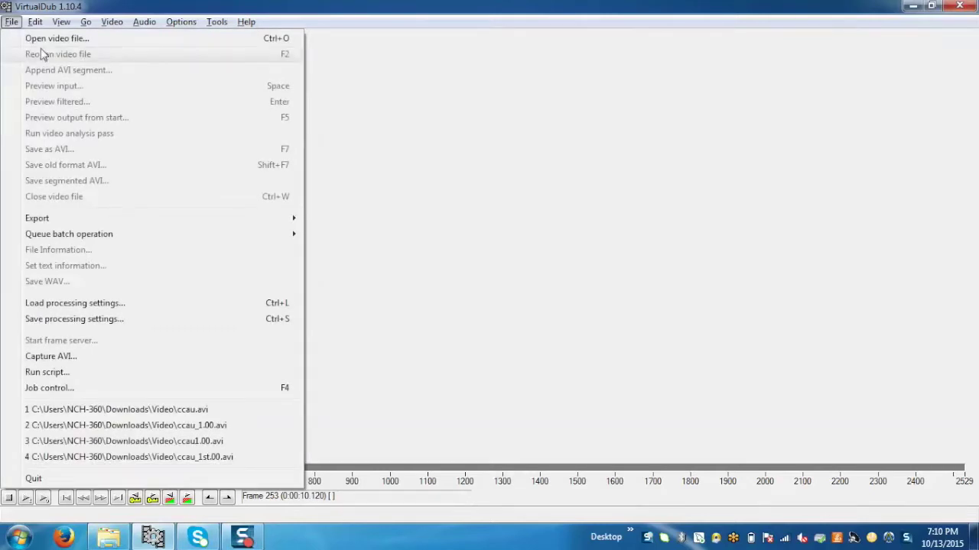
Step: Open ccau.avi from the Video folder and dismiss the audio format warning
left_click(36, 40)
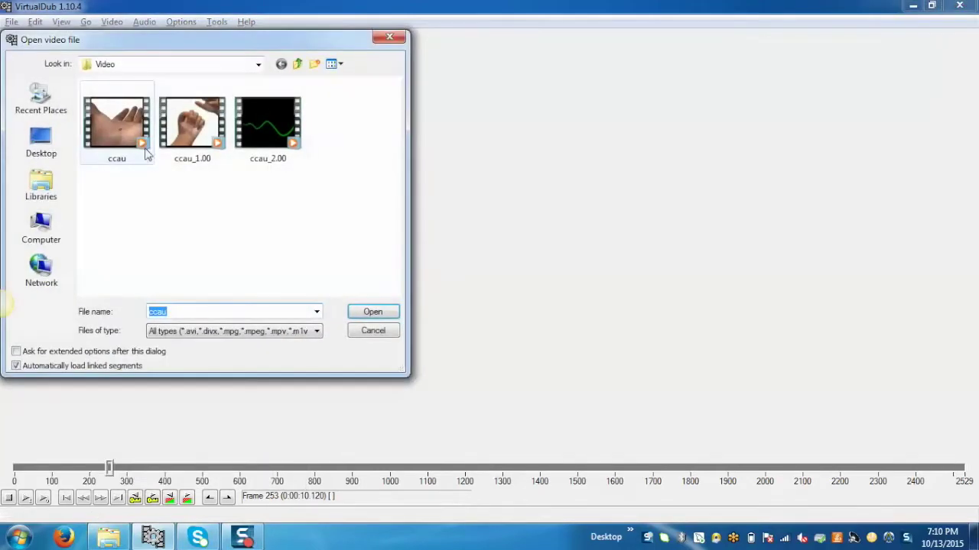
left_click(100, 130)
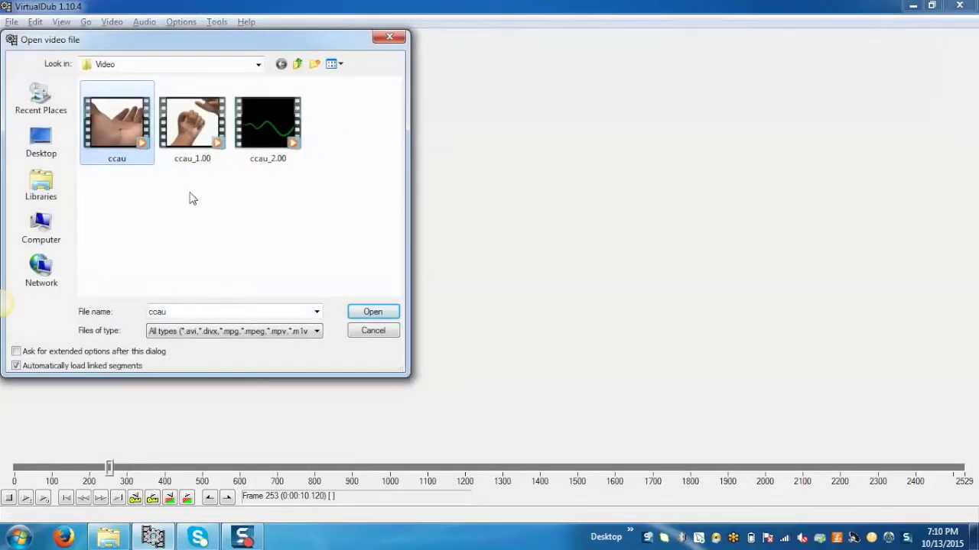
left_click(371, 314)
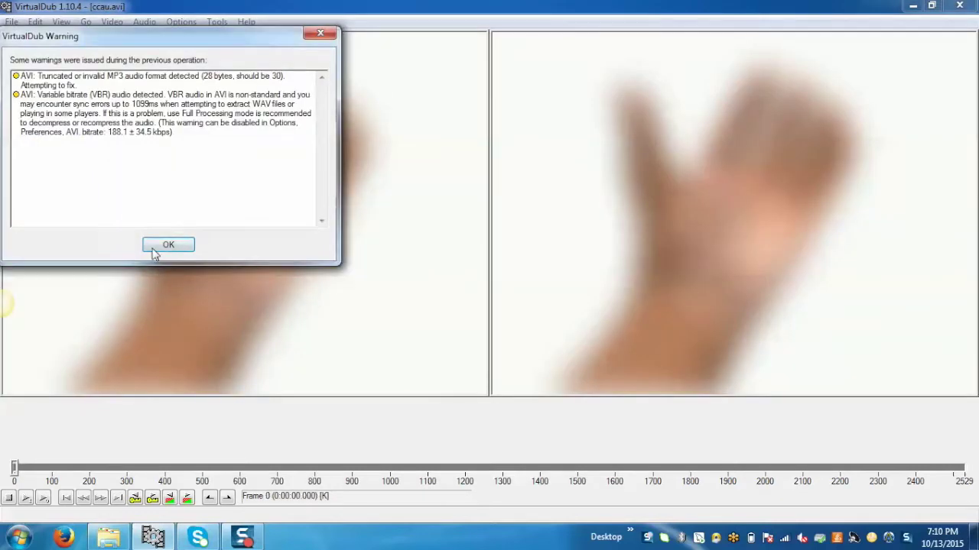
left_click(172, 247)
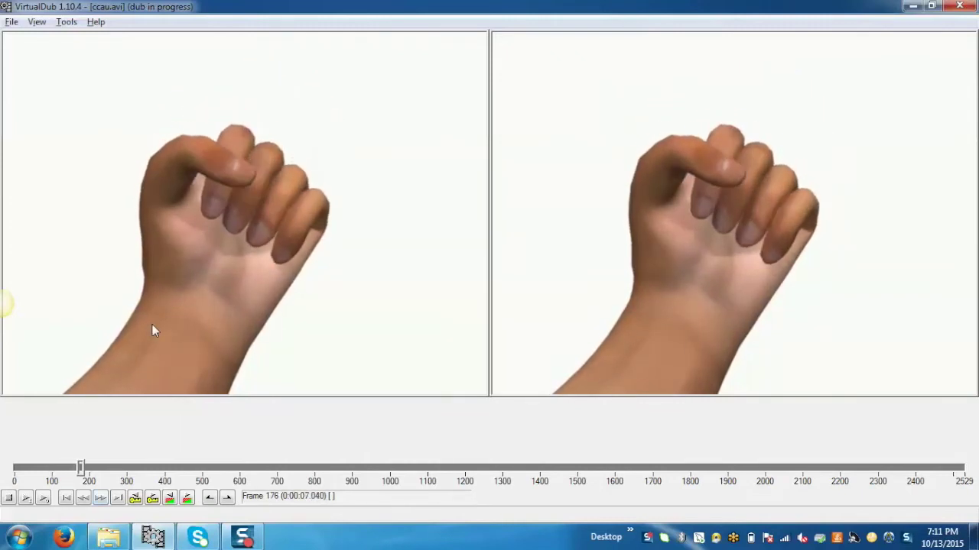
Step: Stop the ccau.avi preview playback at frame 314
left_click(8, 499)
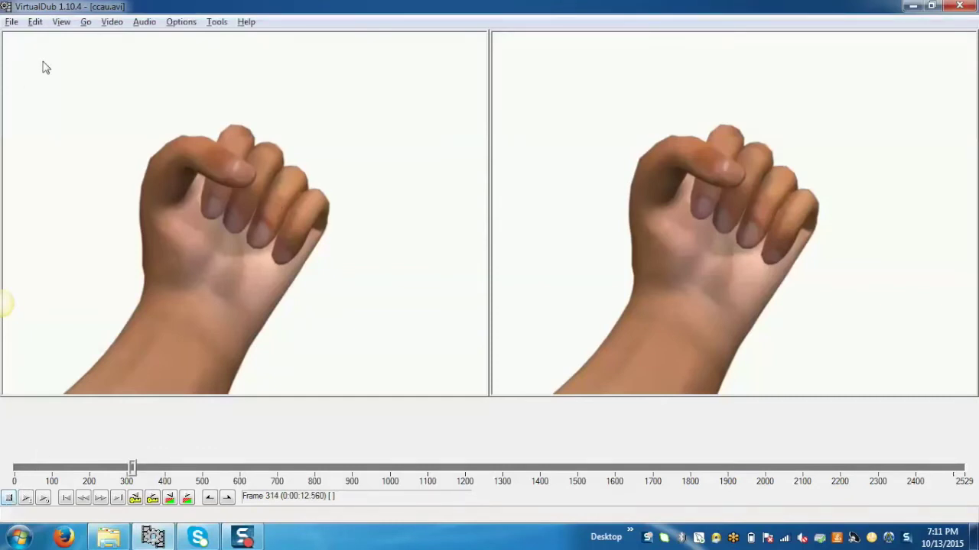
Step: Set video compression to Xvid MPEG-4 Codec with default single-pass, quantizer 4.00 settings
left_click(111, 23)
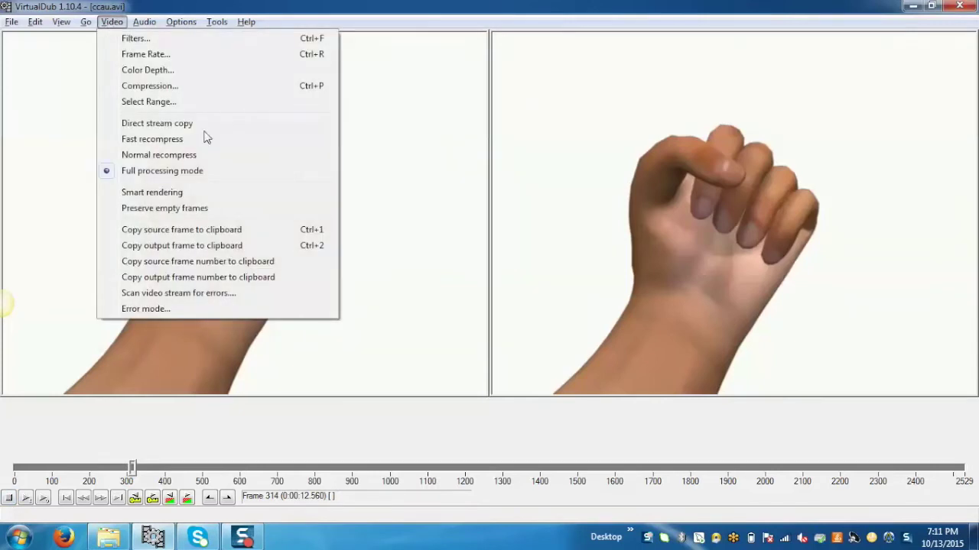
left_click(160, 89)
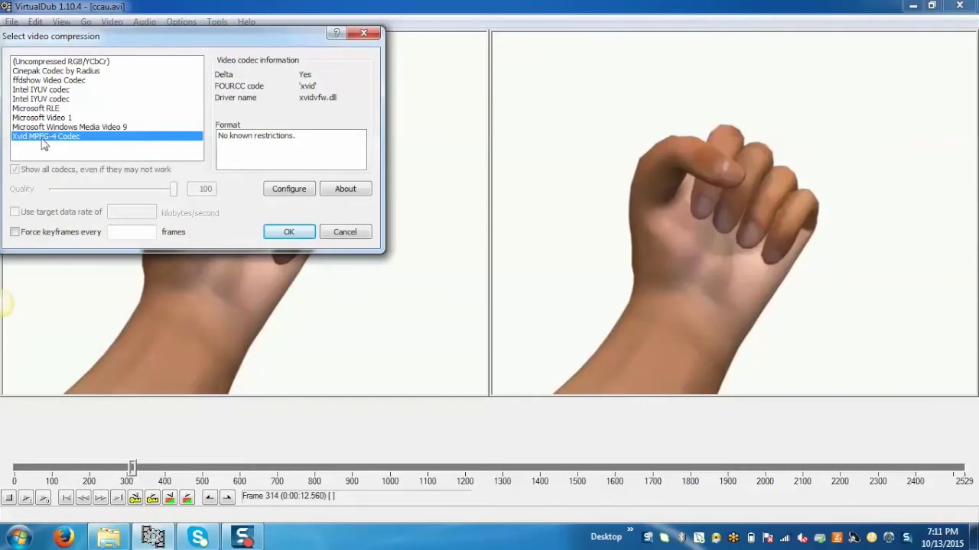
left_click(290, 191)
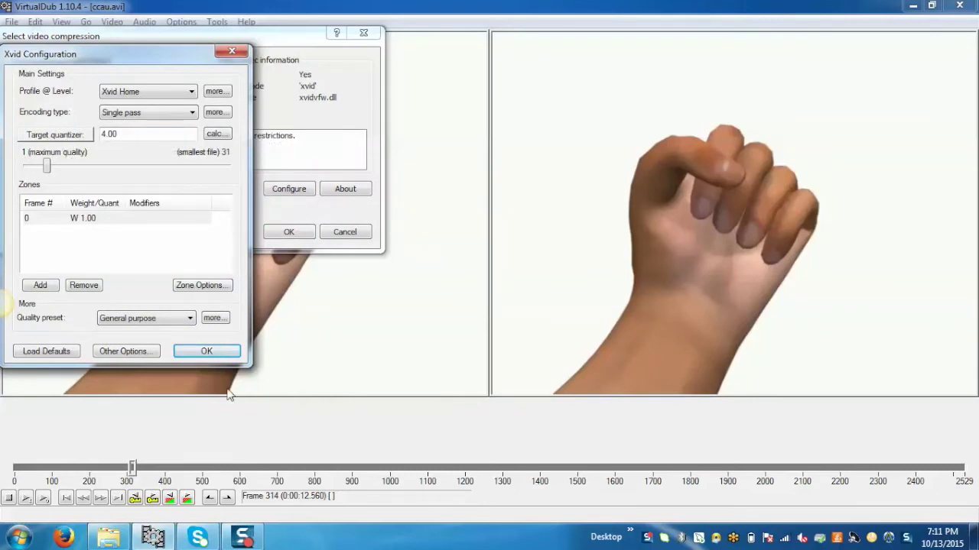
left_click(207, 351)
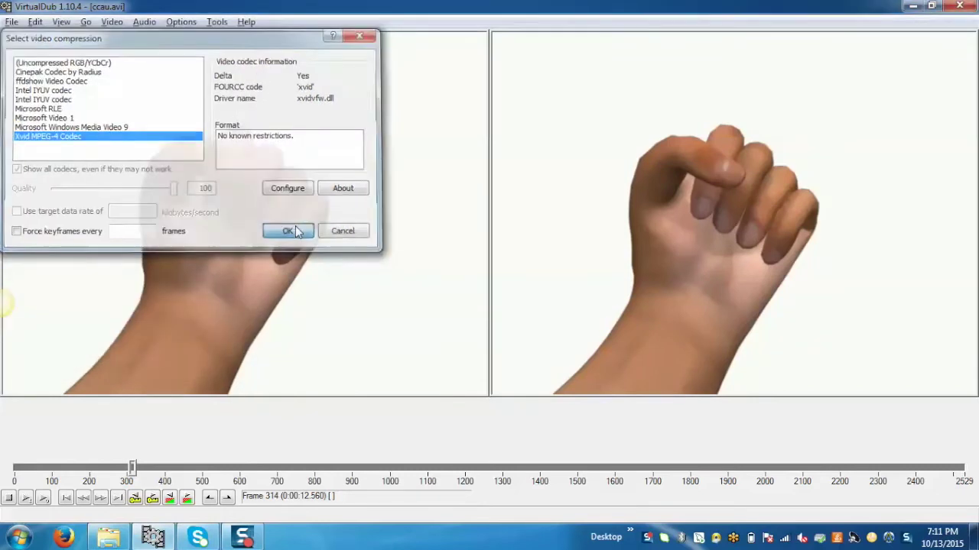
left_click(295, 230)
left_click(145, 23)
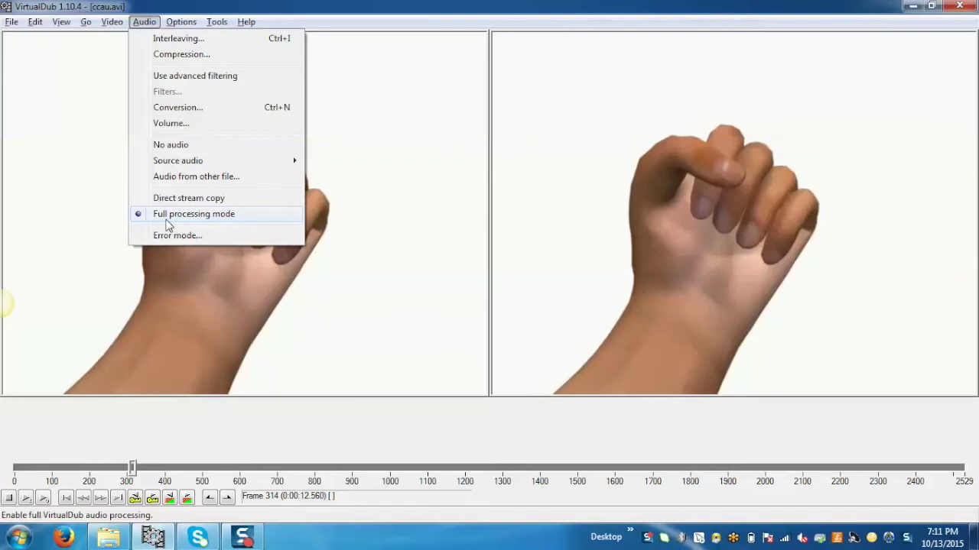
Step: Set audio compression to MPEG Layer-3 at 8 kBit/s, 8.000 Hz, Mono
left_click(171, 56)
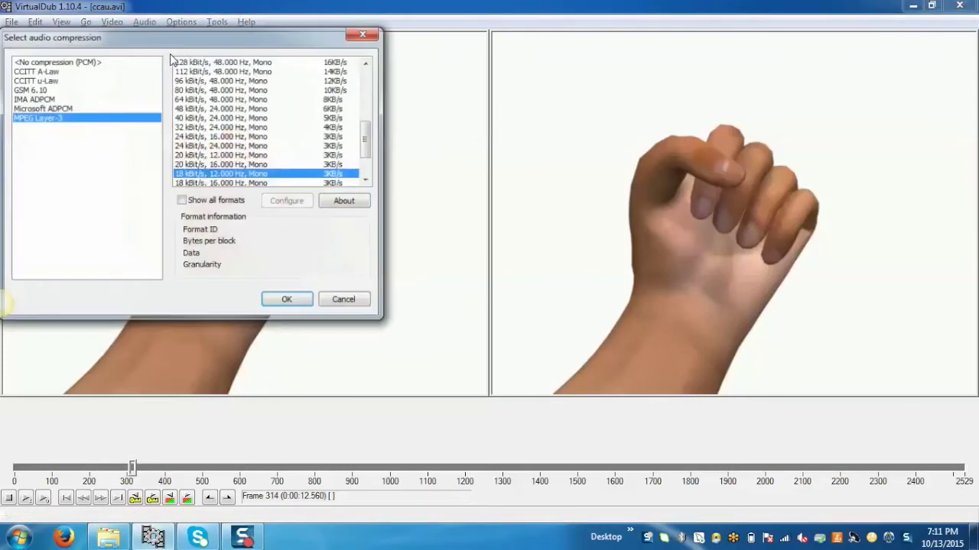
left_click(44, 108)
left_click(44, 118)
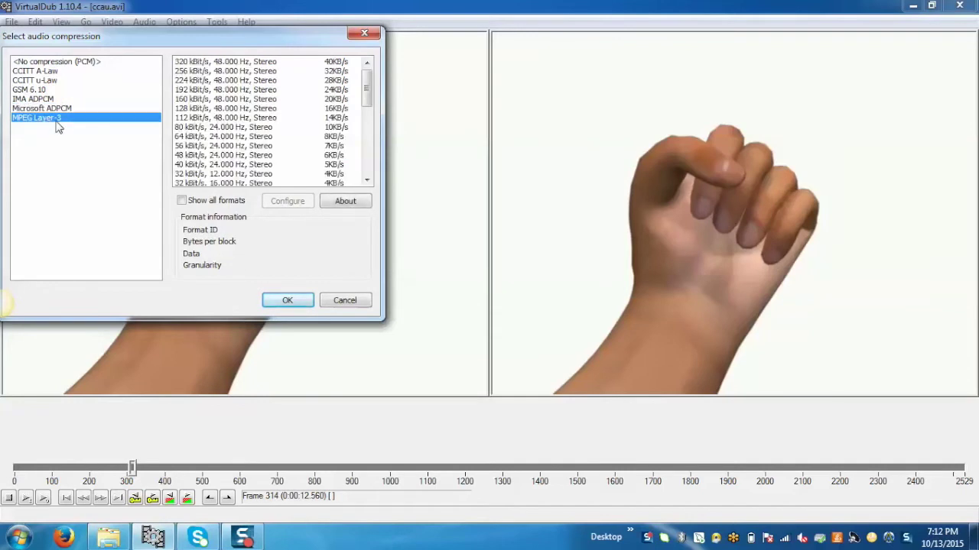
left_click(182, 201)
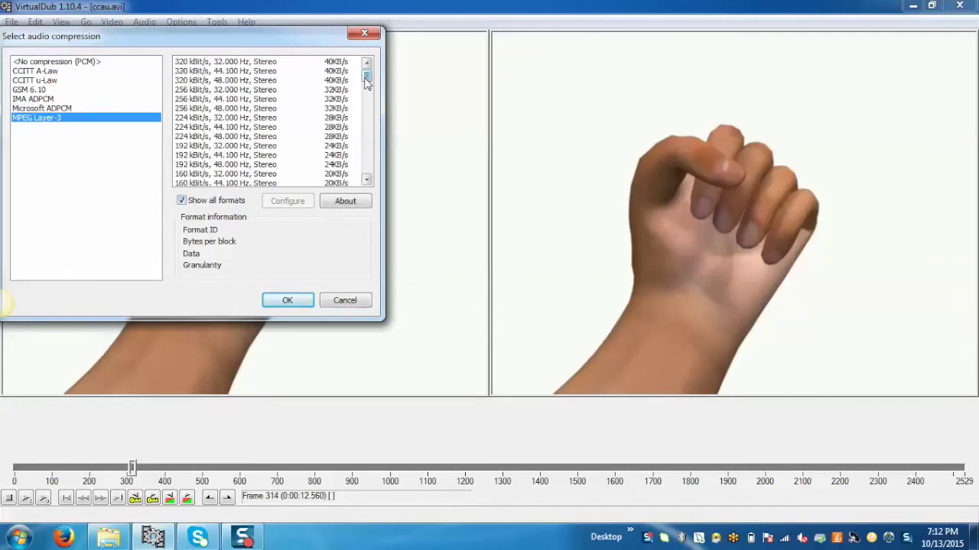
left_click_drag(365, 83, 366, 170)
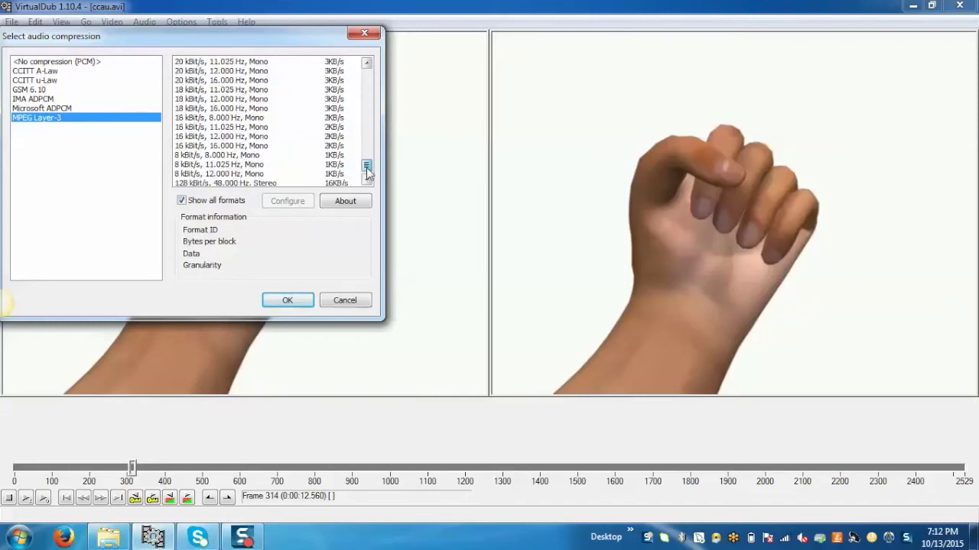
left_click(193, 156)
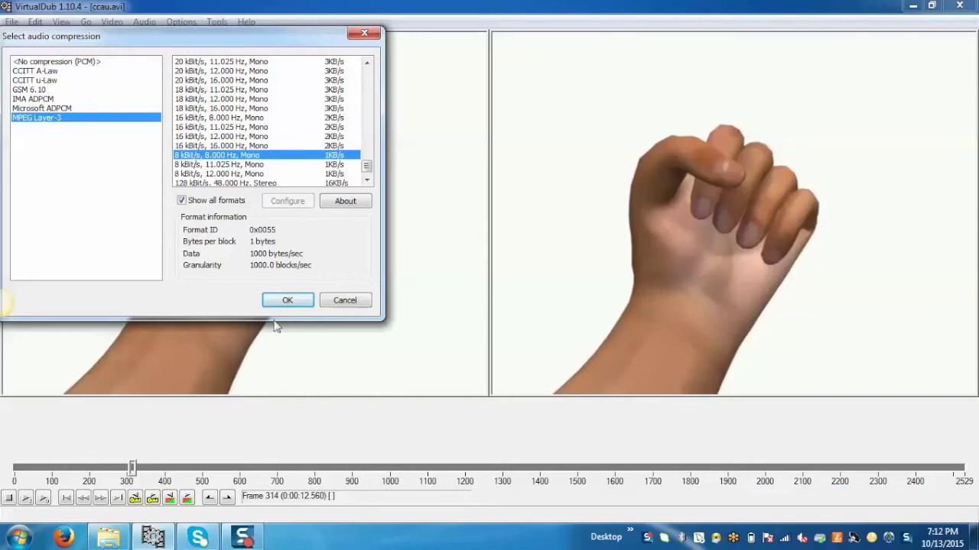
left_click(301, 304)
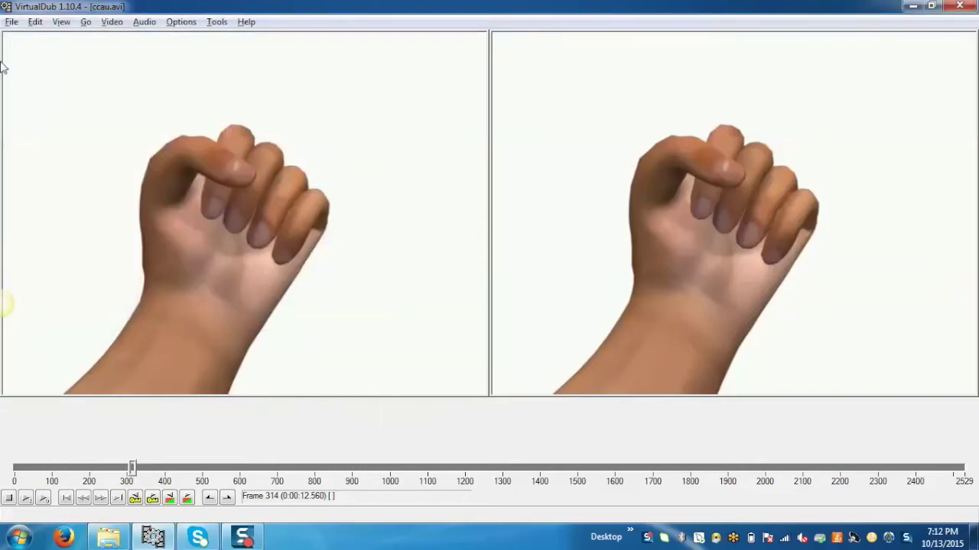
left_click(11, 21)
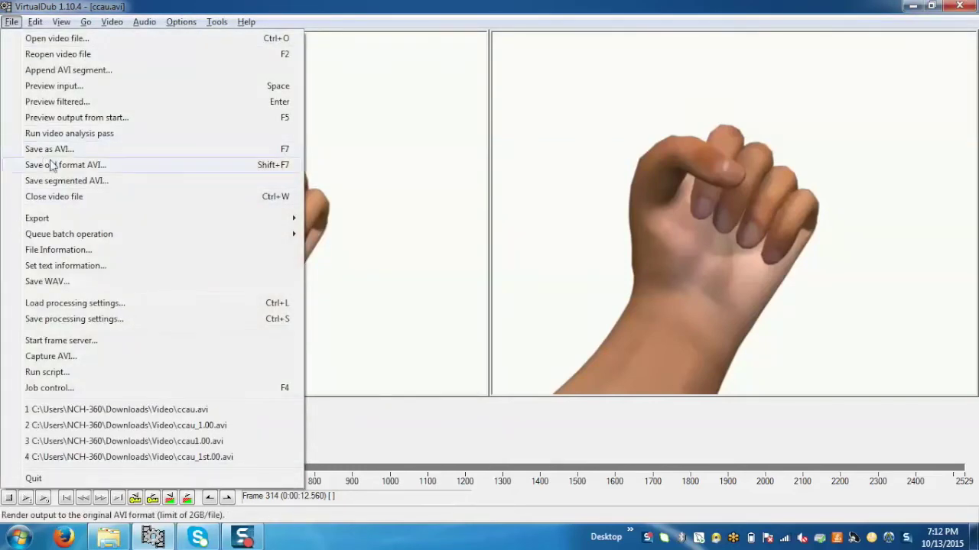
left_click(49, 149)
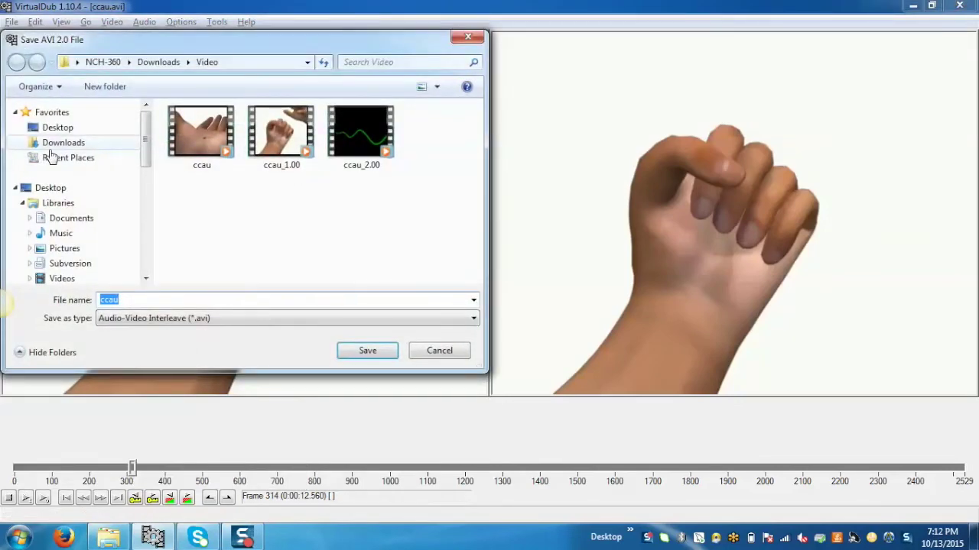
type("Test_Comp")
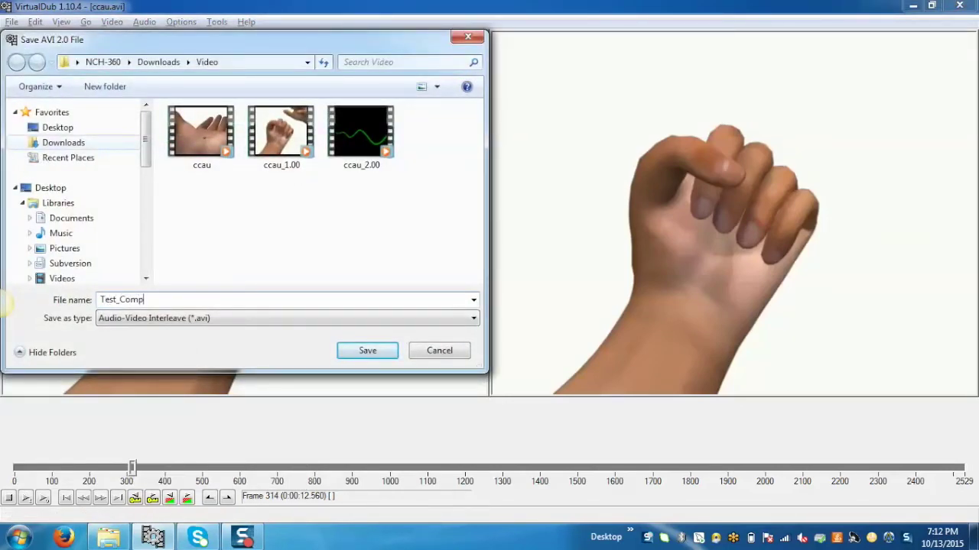
type("ress")
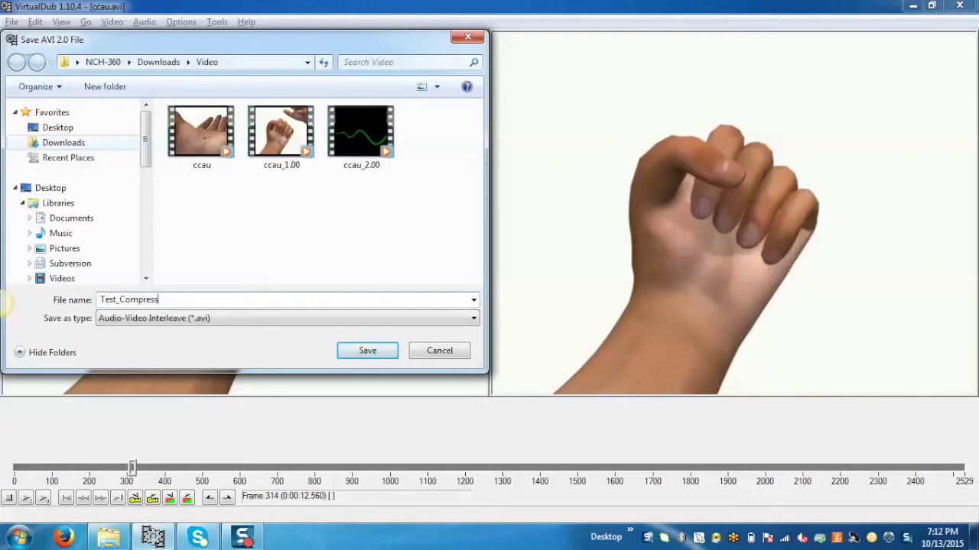
left_click(368, 351)
left_click(21, 259)
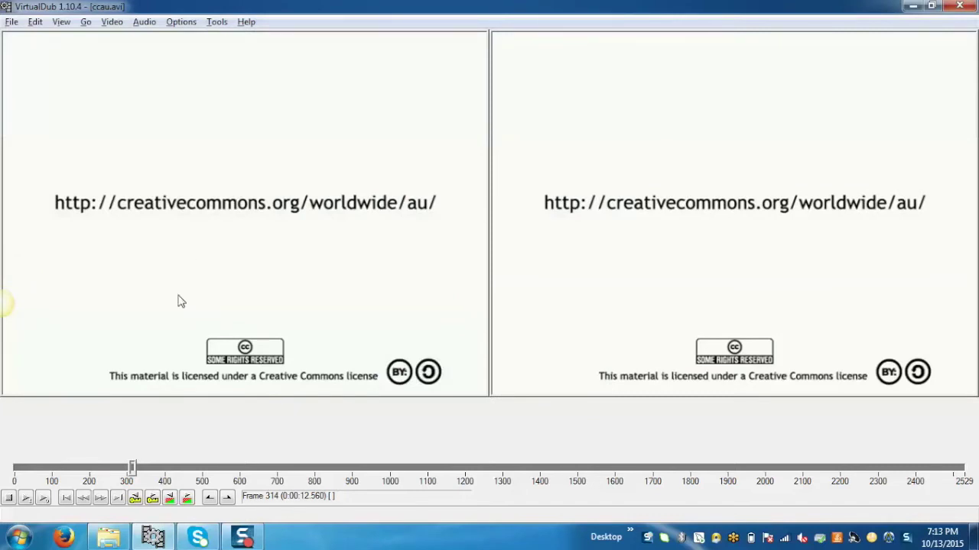
Step: In Explorer, compare Test_Compress (5,833 KB) with the original ccau (10,766 KB), then return to VirtualDub
left_click(111, 540)
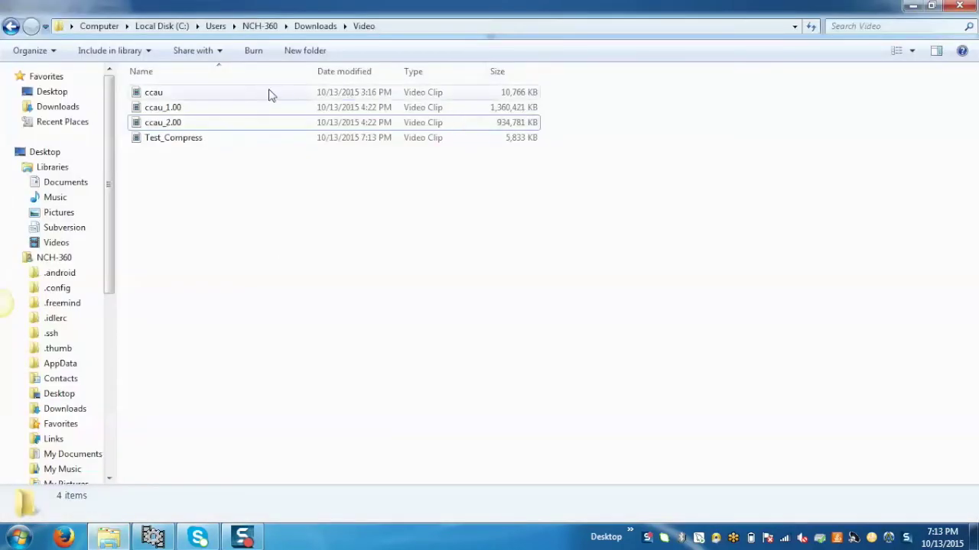
left_click(499, 98)
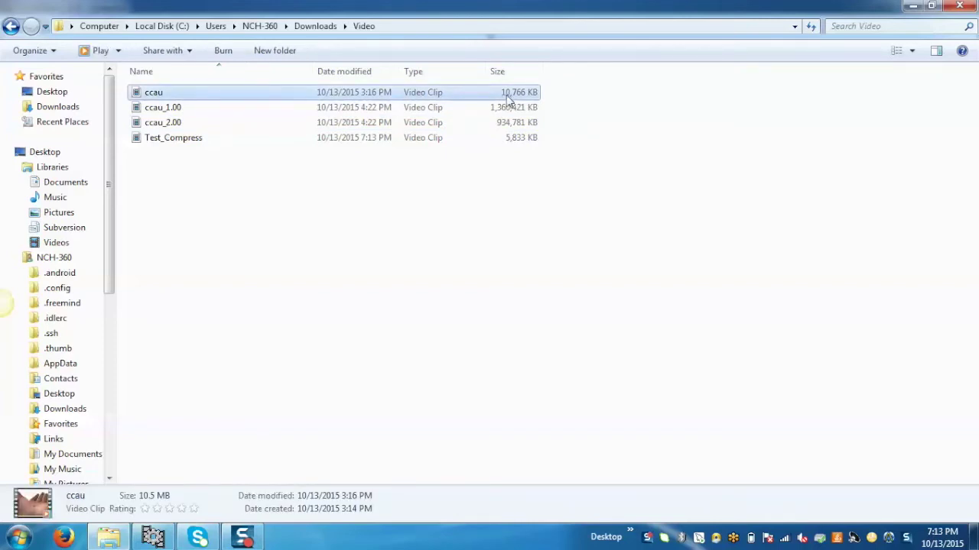
left_click(515, 146)
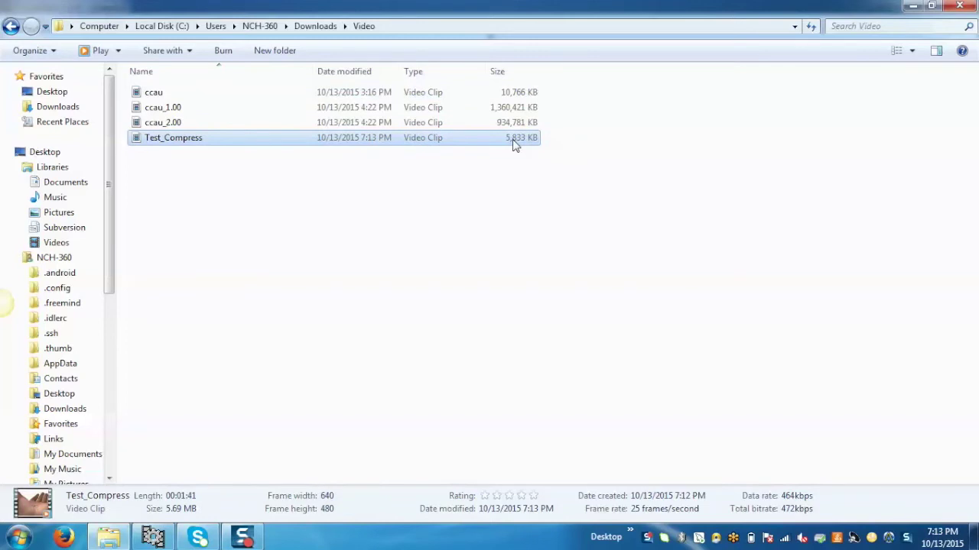
left_click(153, 537)
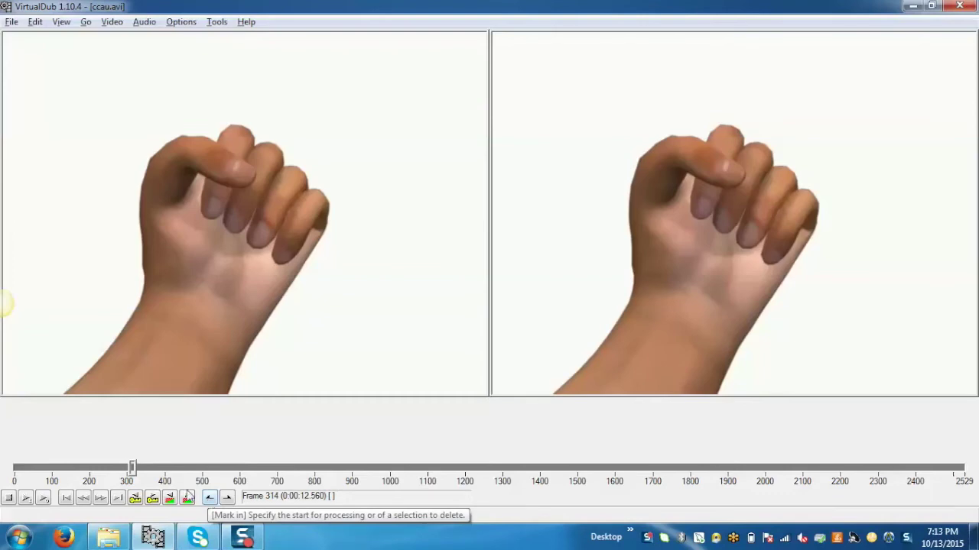
Step: Select frames 0–930 of ccau.avi by marking the range end at frame 930
left_click_drag(133, 468, 364, 468)
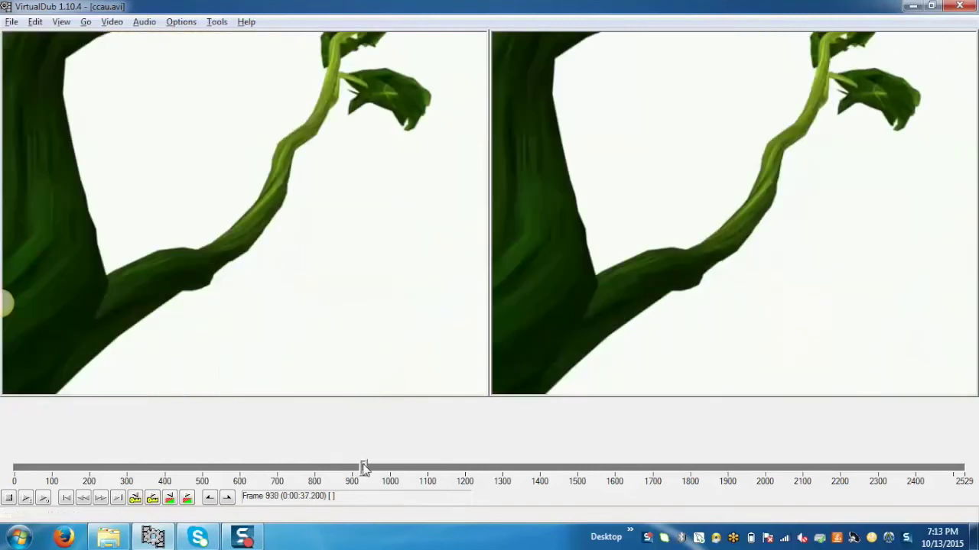
left_click(227, 499)
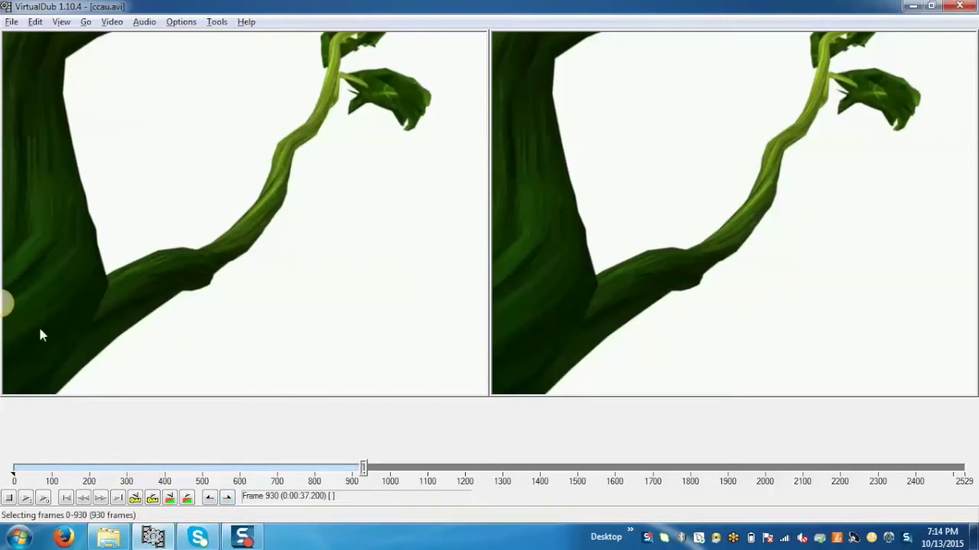
Step: Save the selected range as a segmented AVI named 'test_segment' in the Video folder
left_click(11, 22)
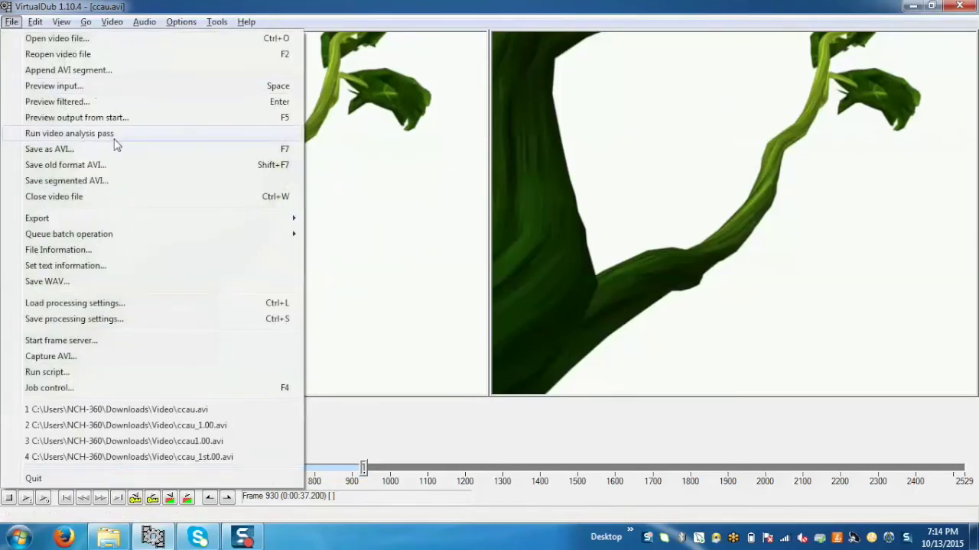
left_click(75, 182)
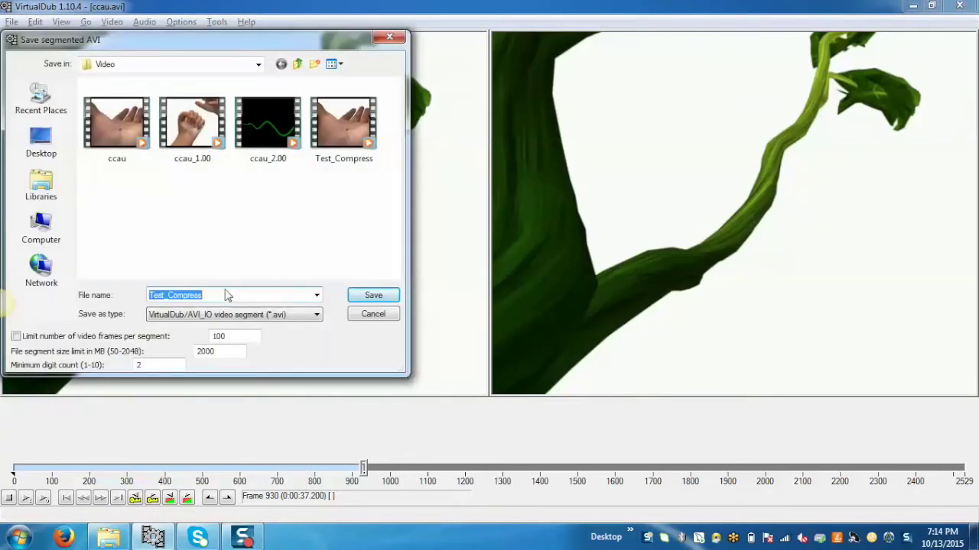
key("BackSpace")
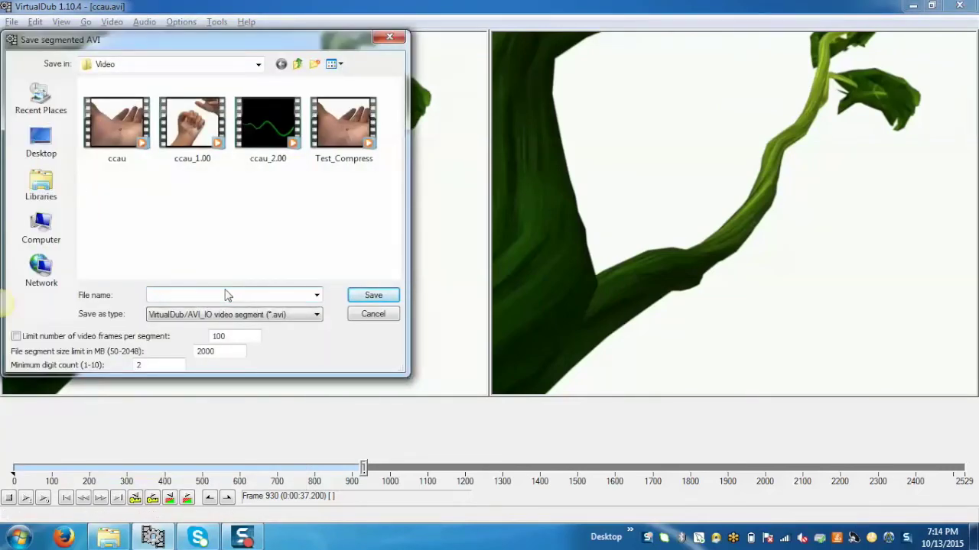
type("test")
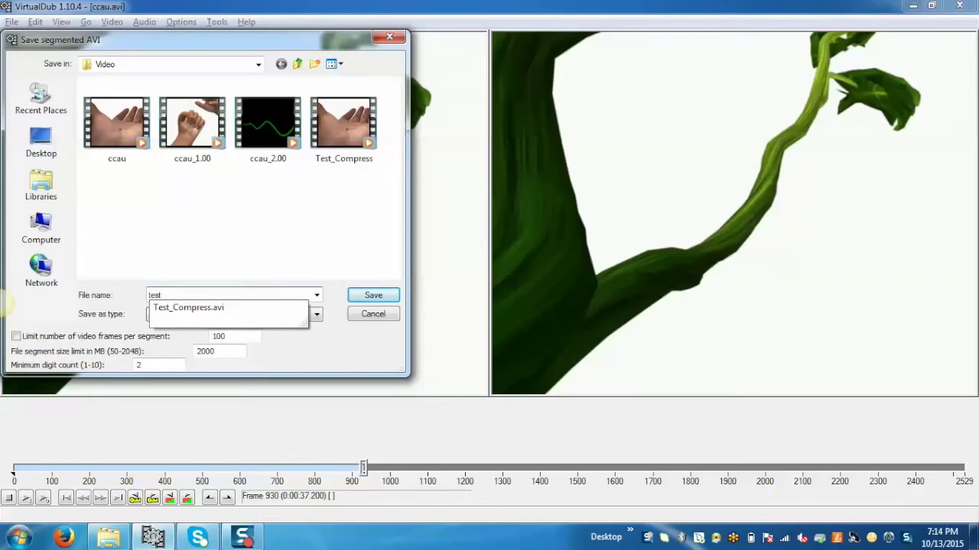
type("_segment")
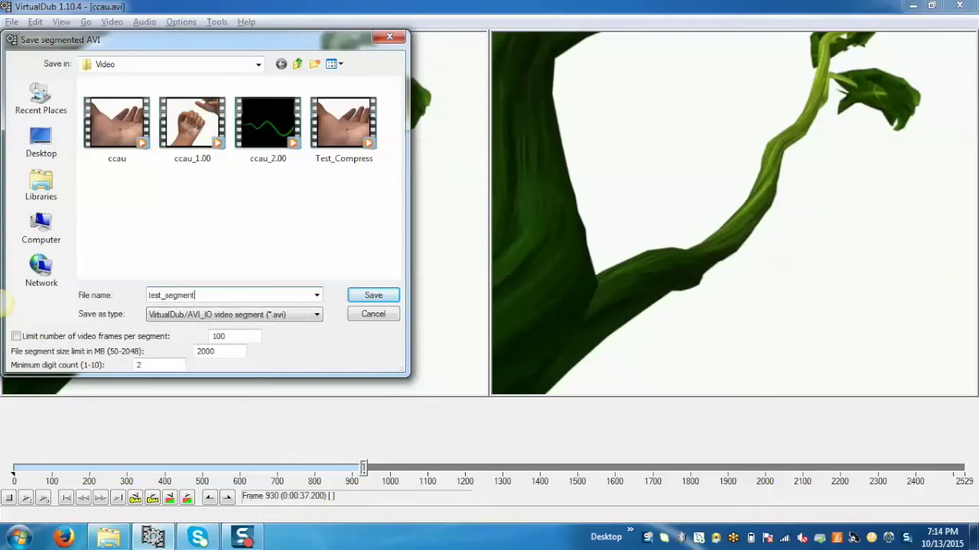
left_click(395, 300)
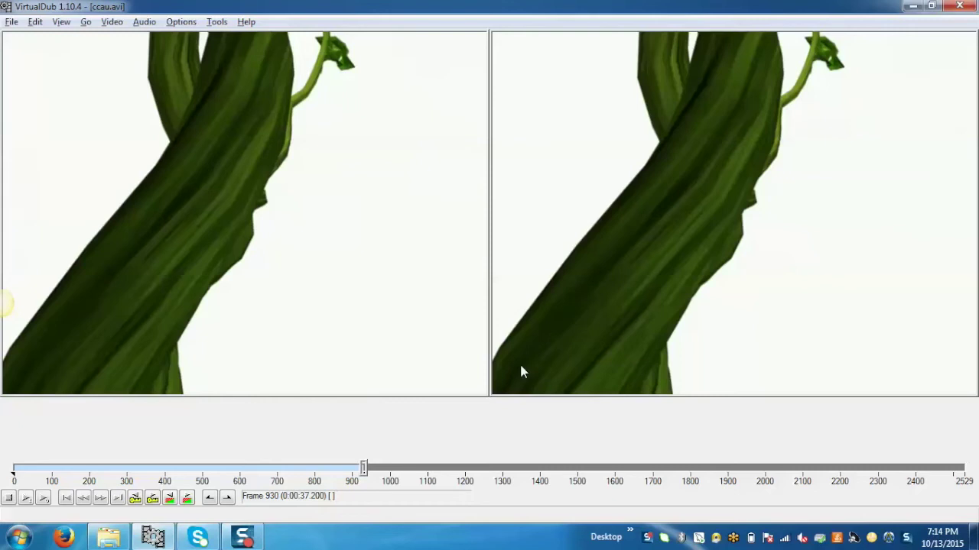
Step: Close ccau.avi and open the 1499-frame ccau_1.00.avi in its place
left_click(11, 23)
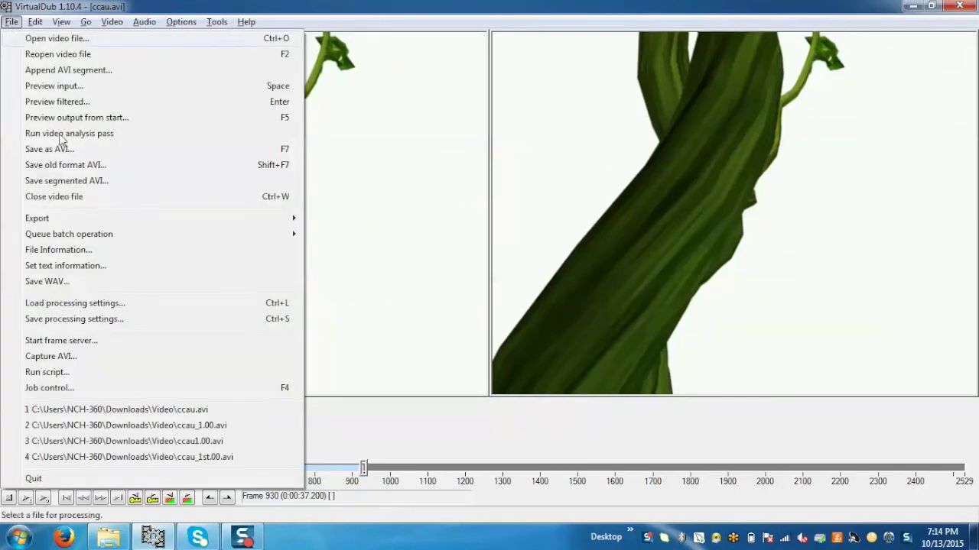
left_click(53, 196)
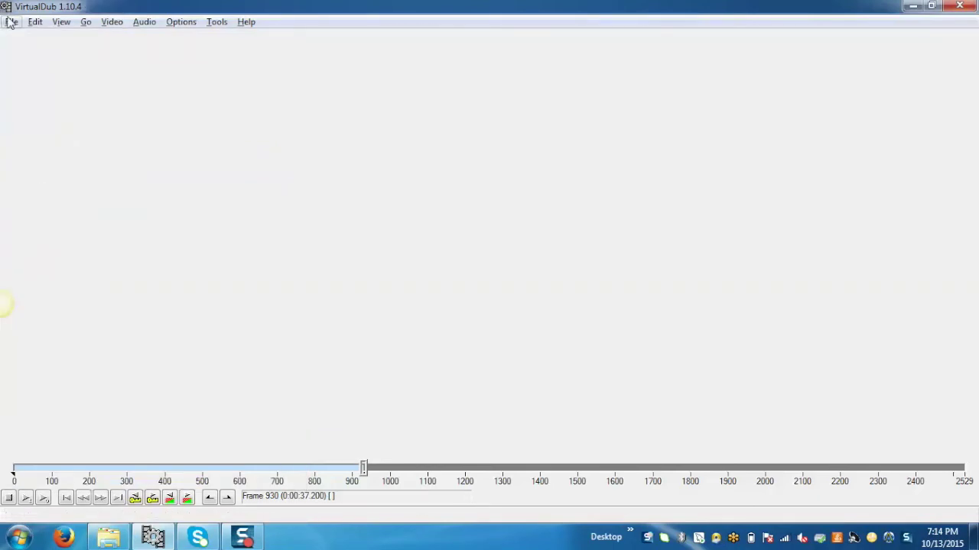
left_click(11, 21)
mouse_move(34, 23)
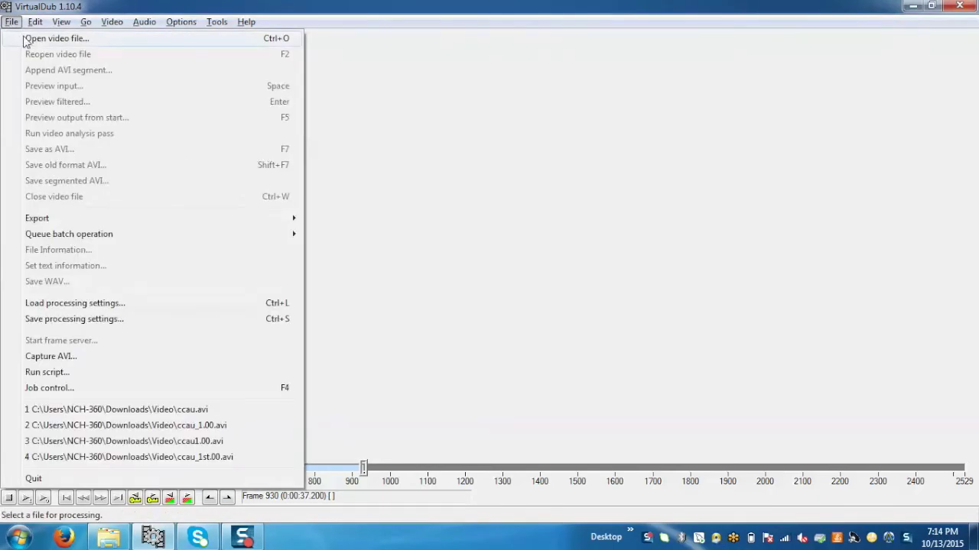
left_click(29, 37)
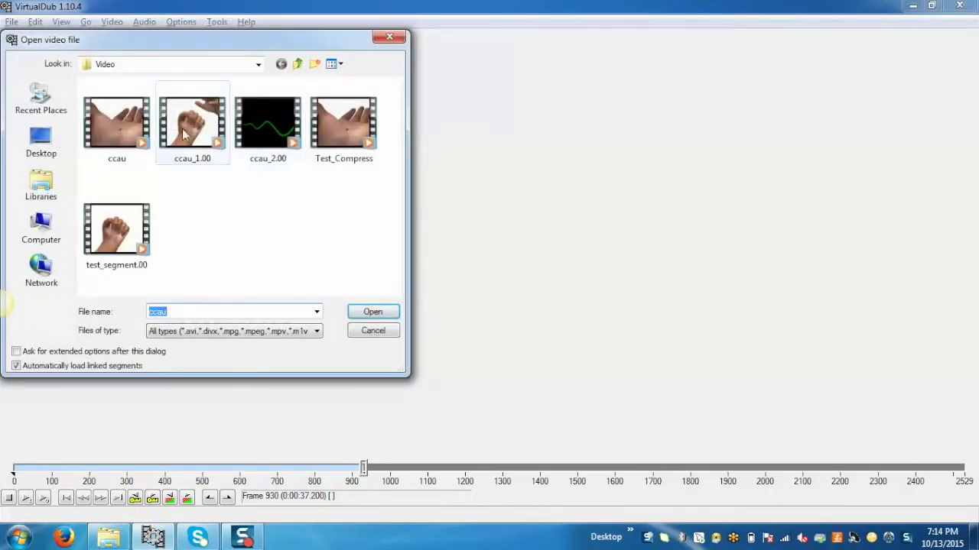
left_click(182, 134)
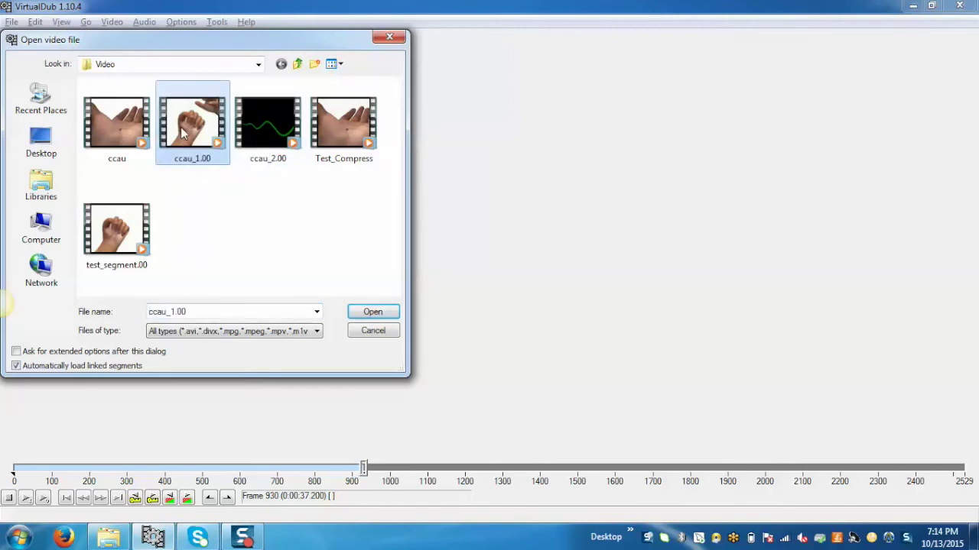
left_click(374, 312)
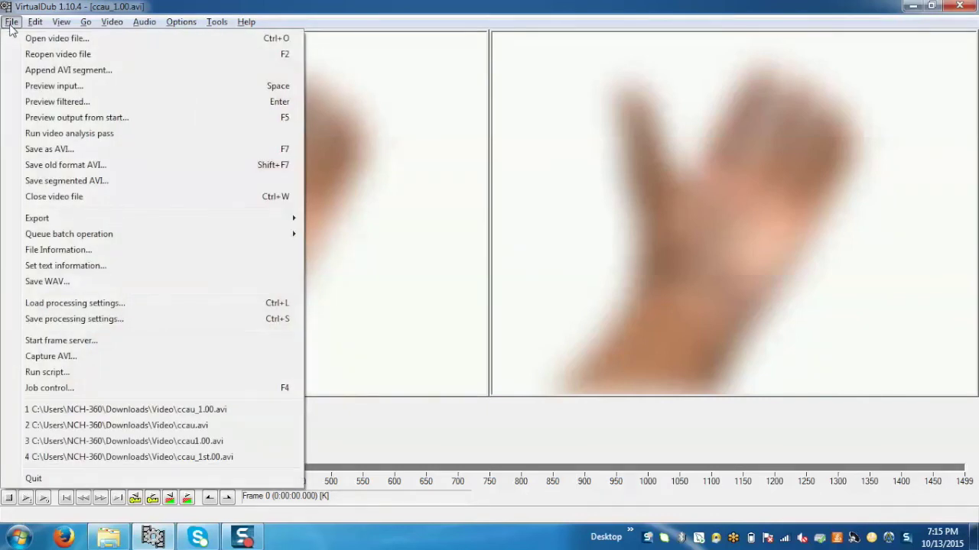
Step: Append ccau_2.00.avi as a segment to ccau_1.00, extending the timeline to 2529 frames
left_click(50, 72)
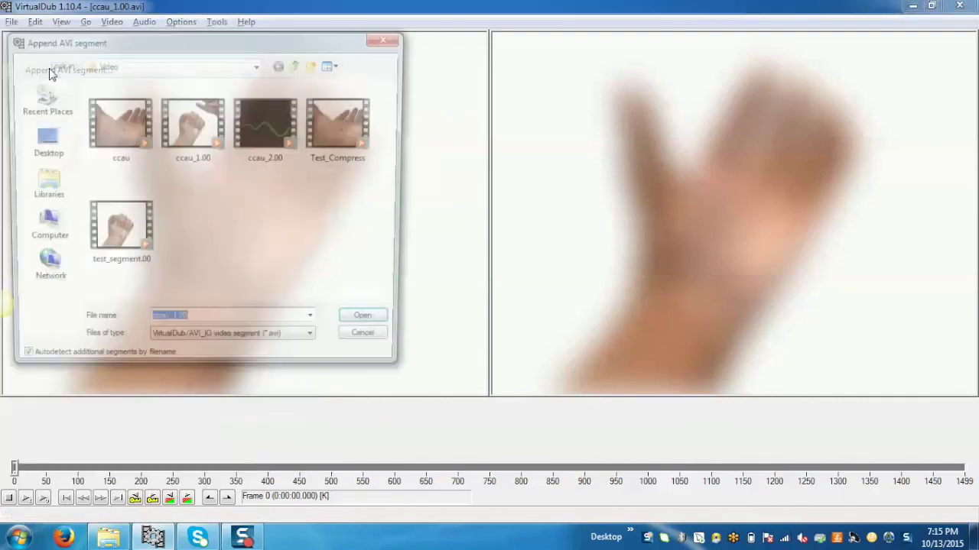
left_click(272, 142)
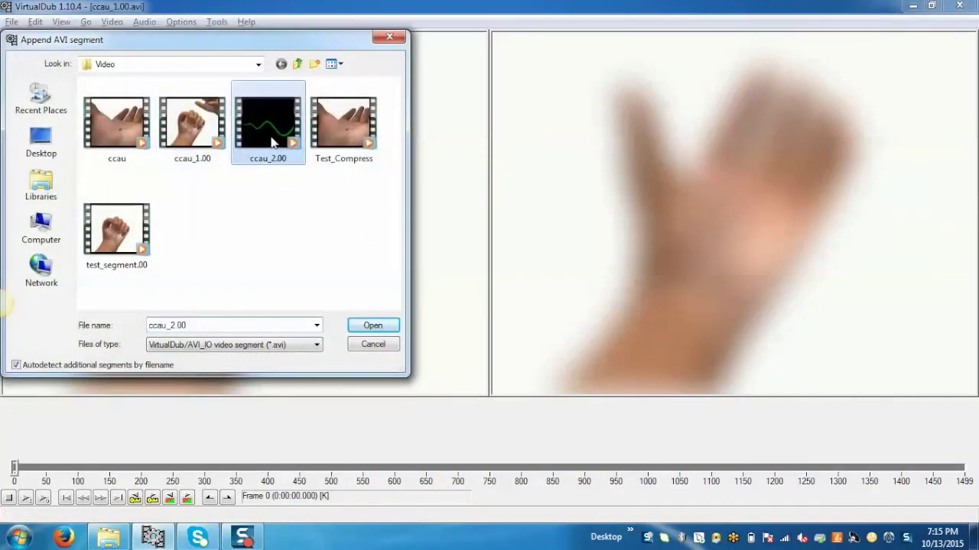
left_click(367, 328)
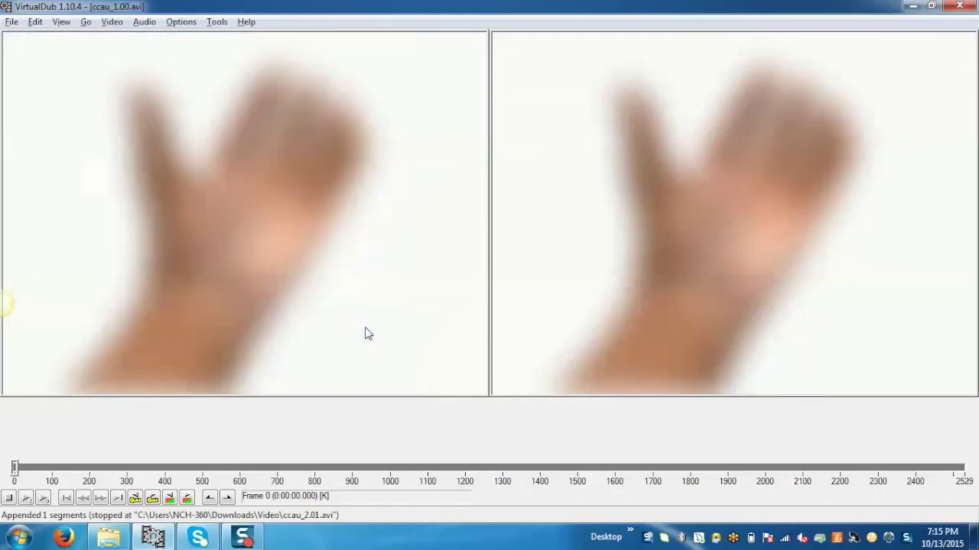